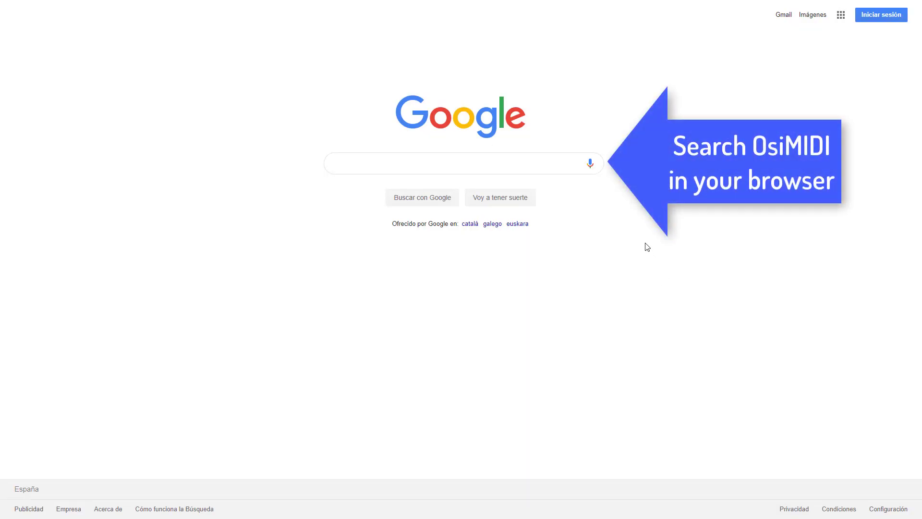
Step: Search Google for 'Osimidi'
click(411, 161)
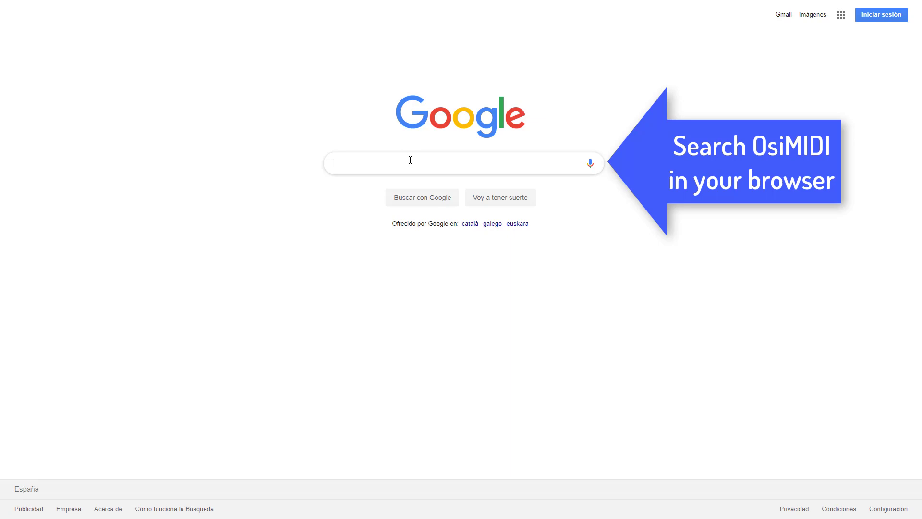
text(Osimidi)
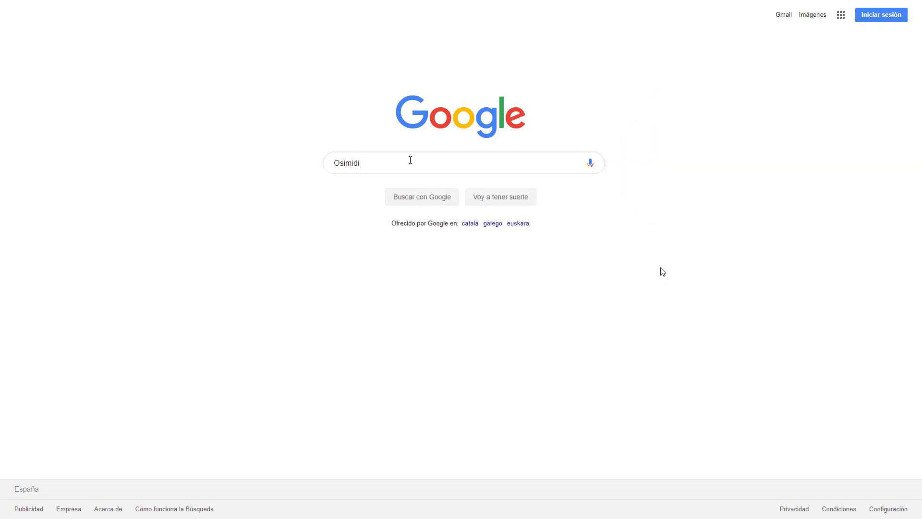
key(Return)
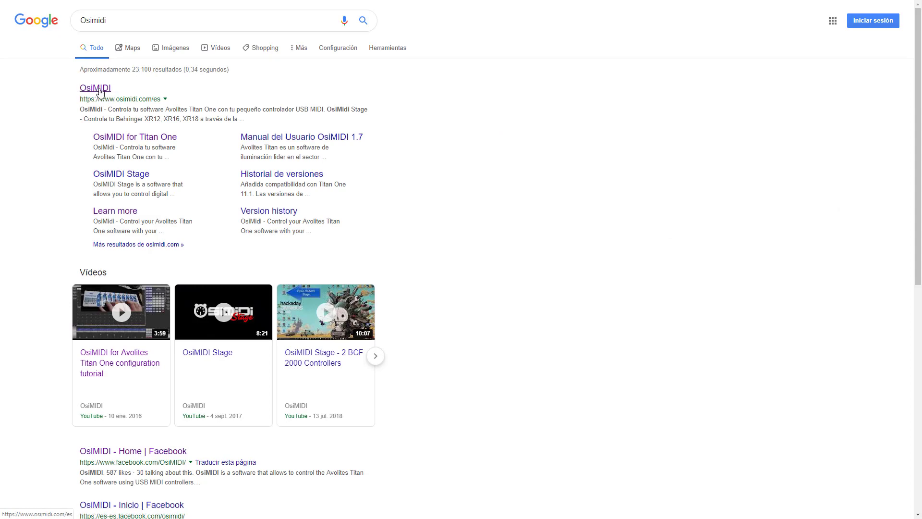
Step: Open the OsiMIDI website from the results and show it in original English
click(100, 89)
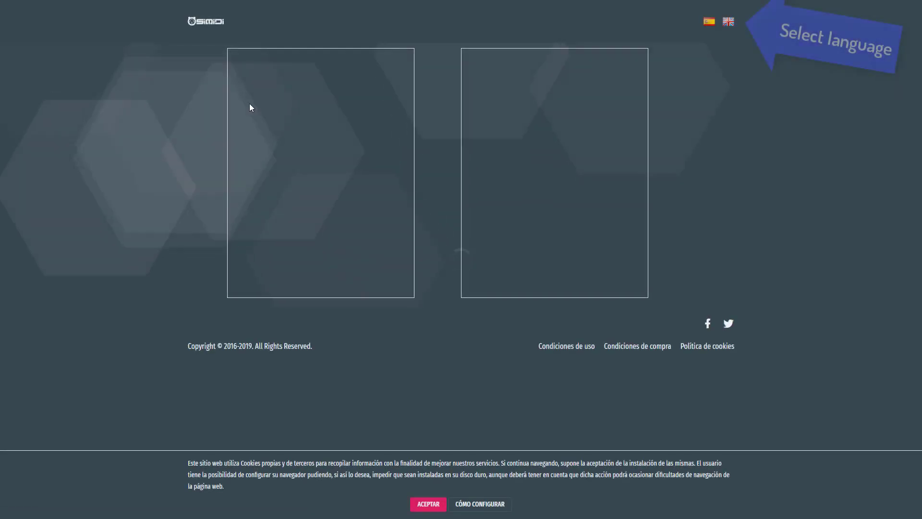
click(730, 23)
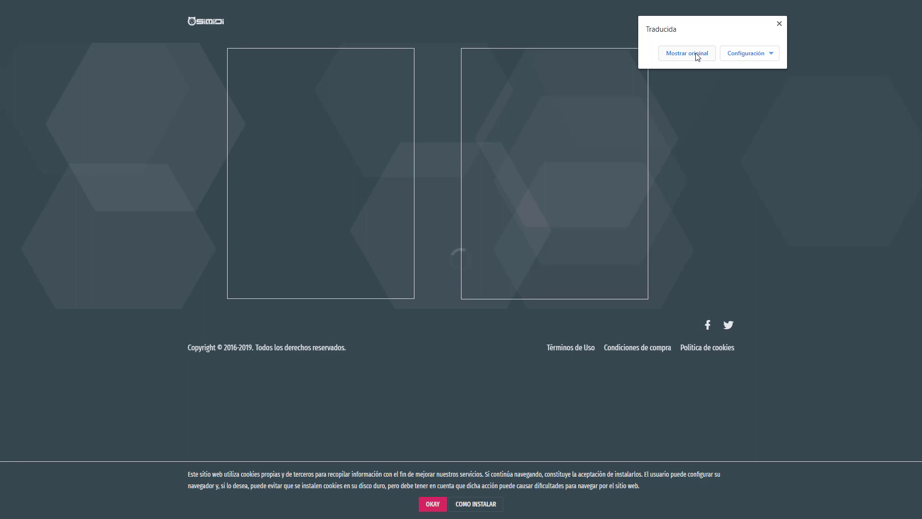
click(696, 55)
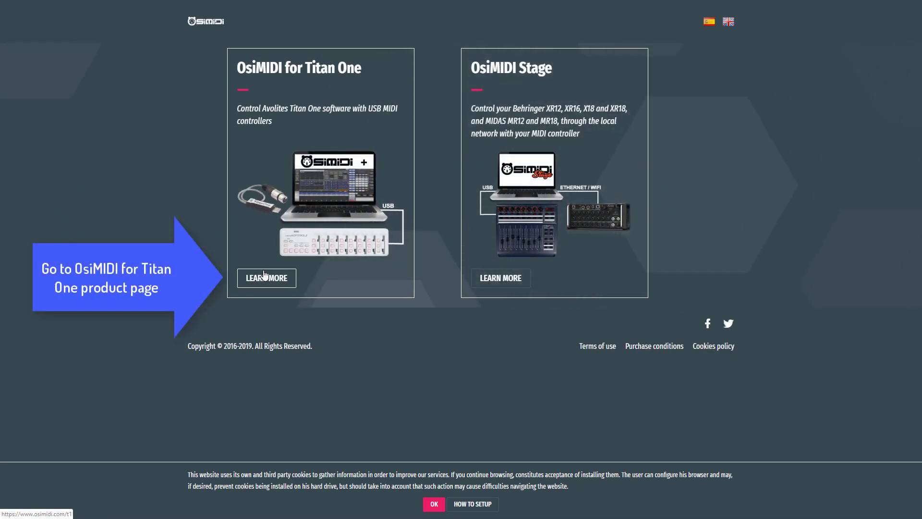
Step: Download the OsiMIDI T1 2.0 installer from the OsiMIDI for Titan One Downloads section
click(265, 278)
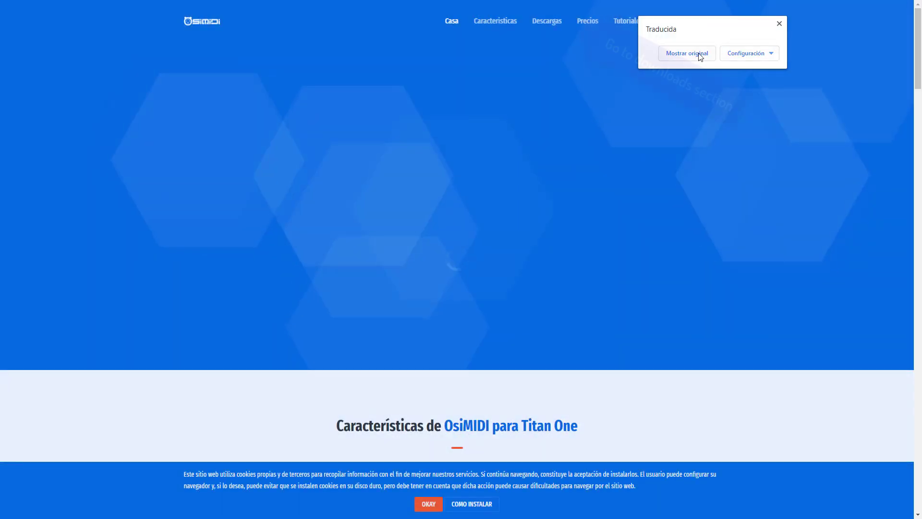
click(696, 54)
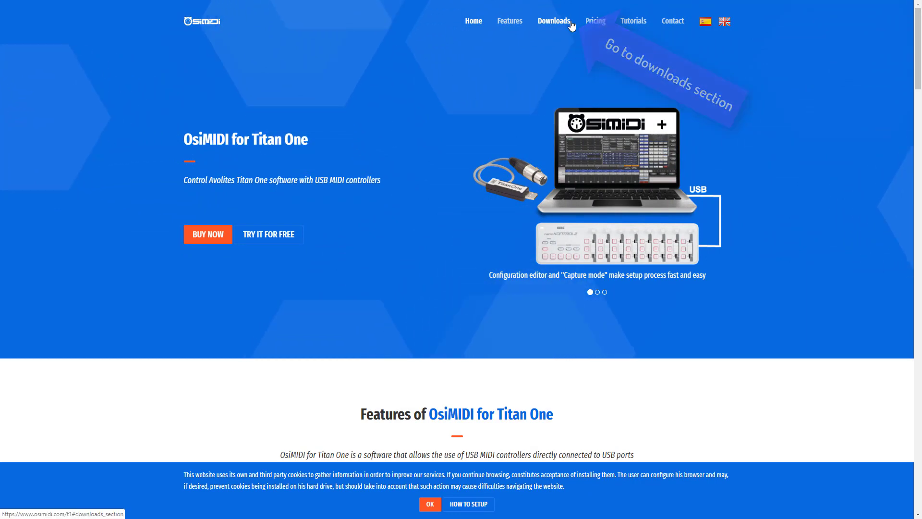
click(557, 27)
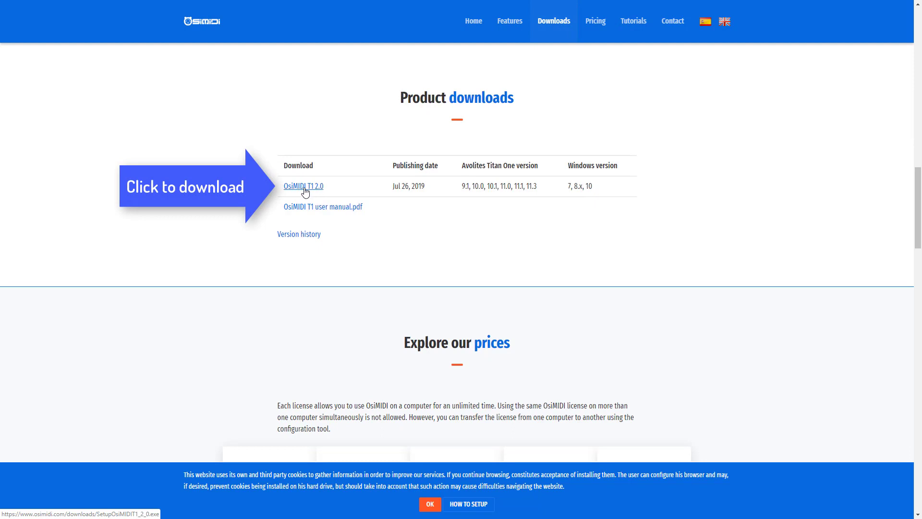
click(305, 190)
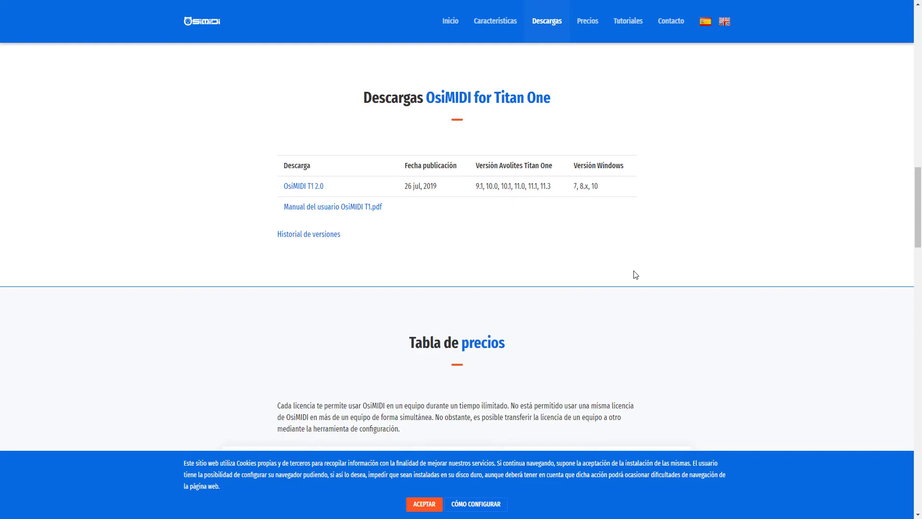
Step: Launch SetupOsiMIDIT1_2_0.exe from the browser downloads and choose English as setup language
key(ctrl+j)
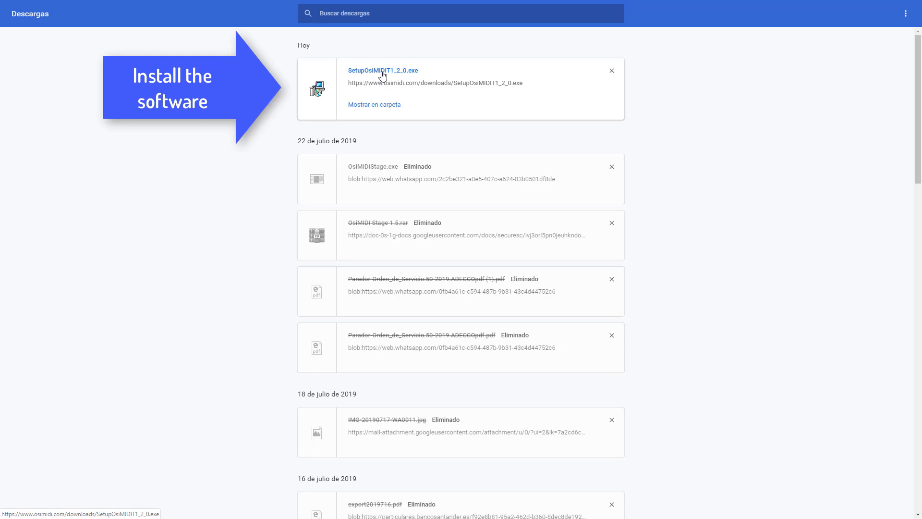
click(383, 71)
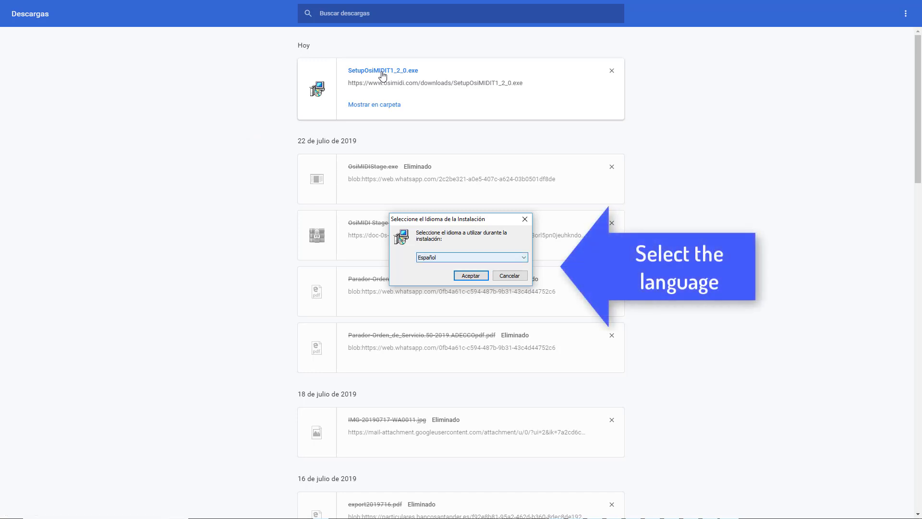
key(alt+Down)
key(Up)
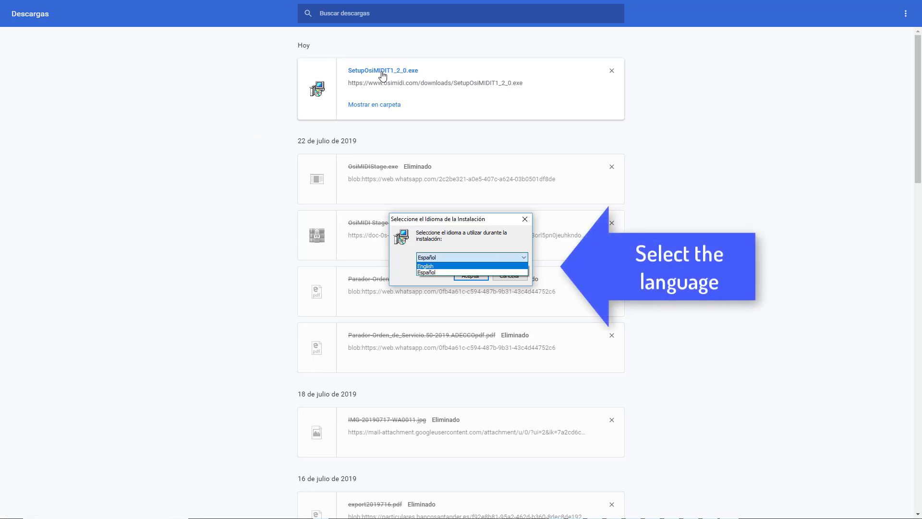
key(Return)
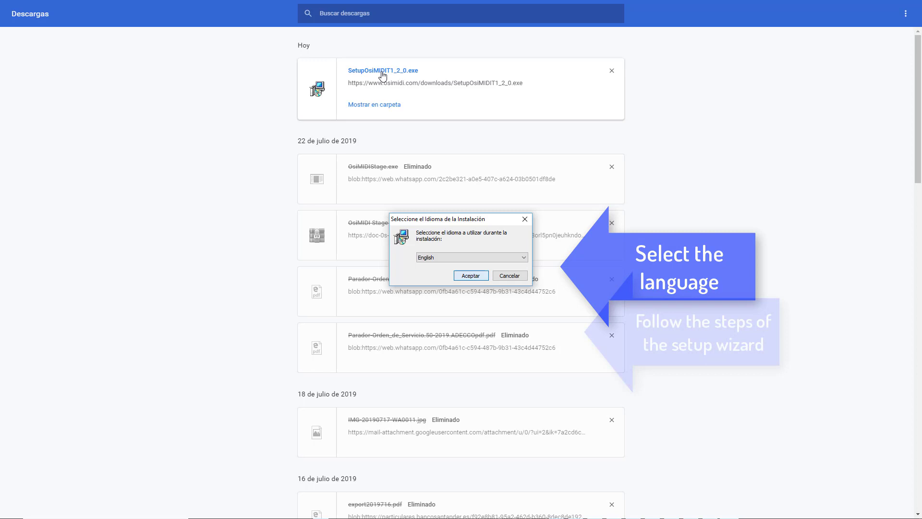
key(Return)
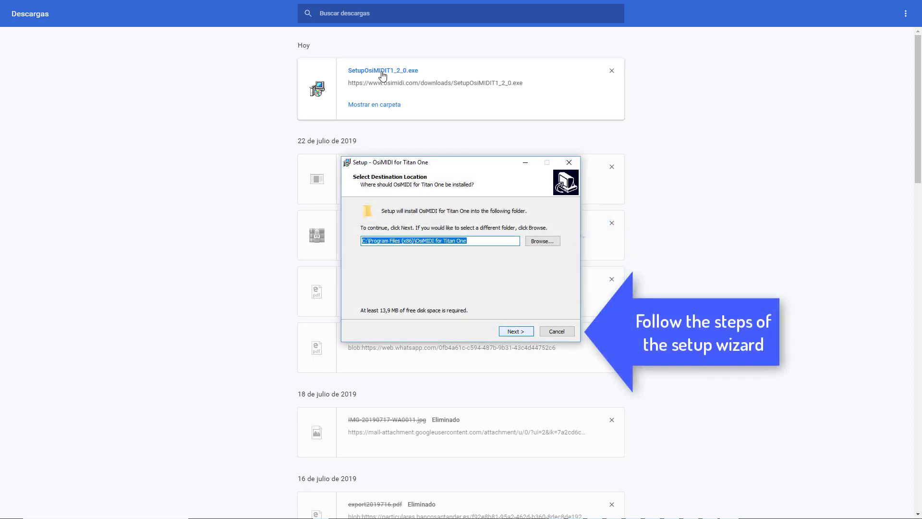
Step: Install to the default Program Files folder, keeping the desktop shortcut
key(Return)
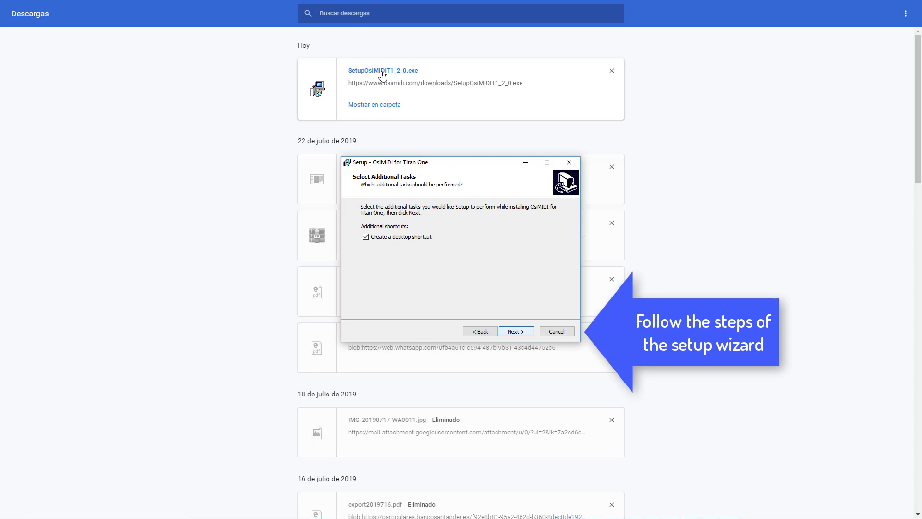
key(Return)
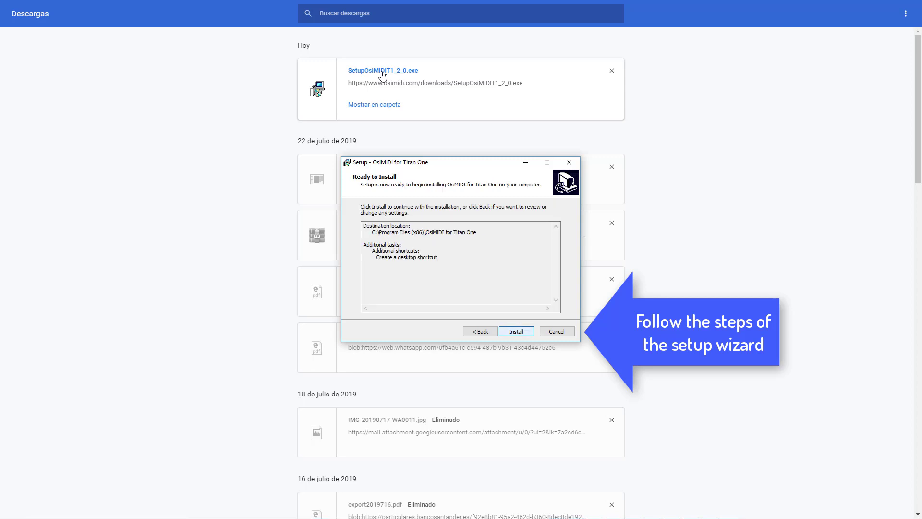
key(Return)
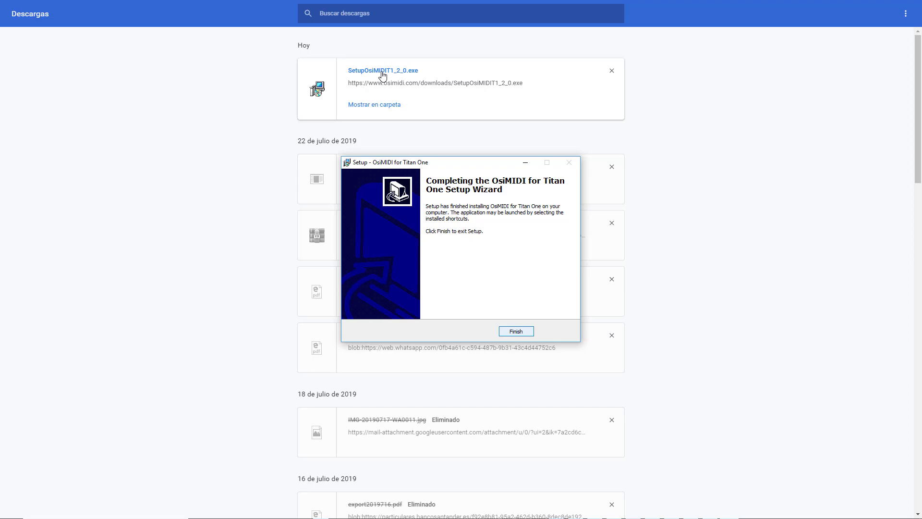
Step: Finish the setup wizard and start OsiMIDI for Titan One from its desktop icon
key(Return)
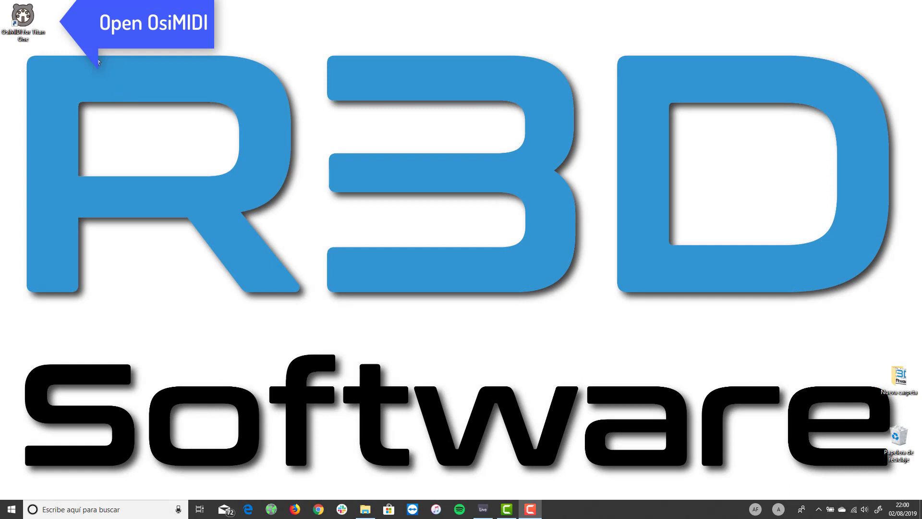
double_click(23, 19)
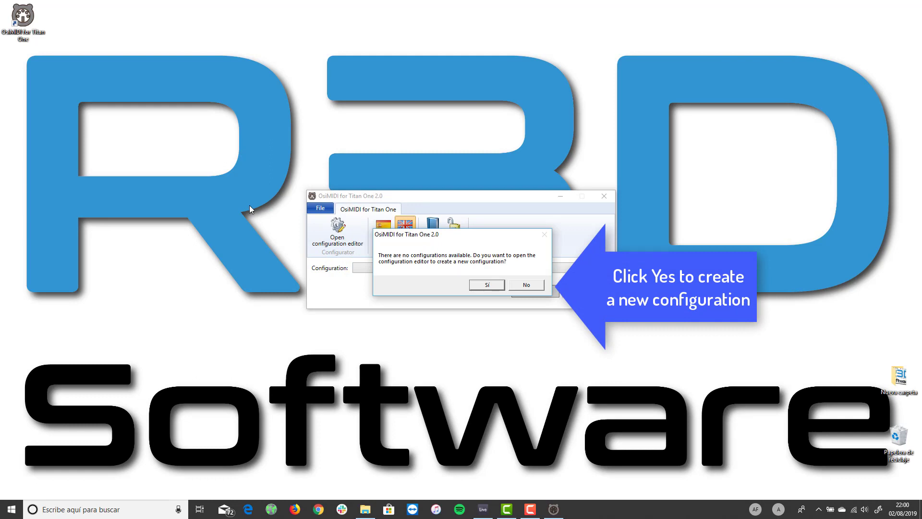
Step: Create a new configuration named 'NanoKKontrol' with a controller named 'Nanokontrol'
key(Return)
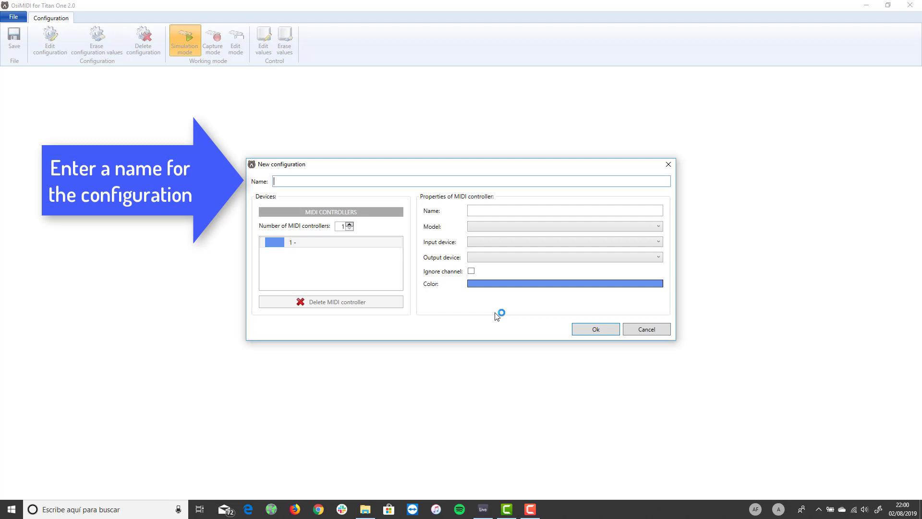
text(NanoKKontrol)
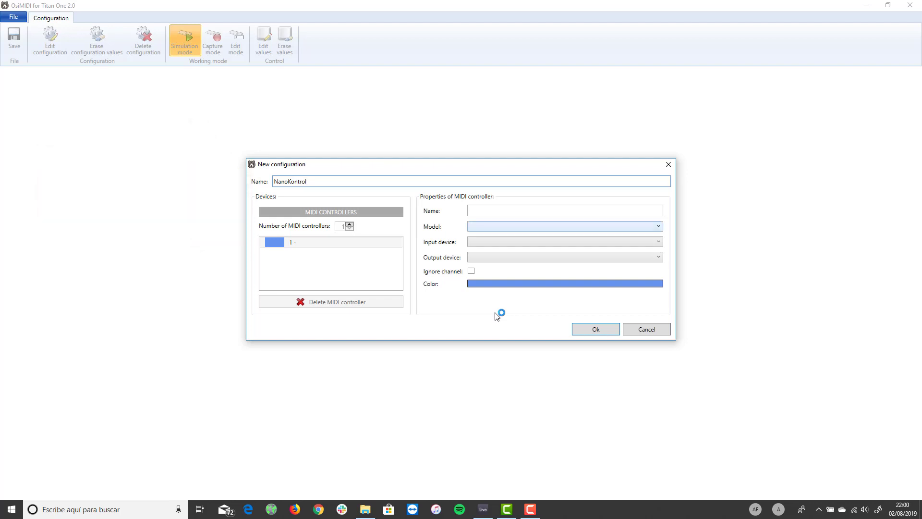
key(Tab)
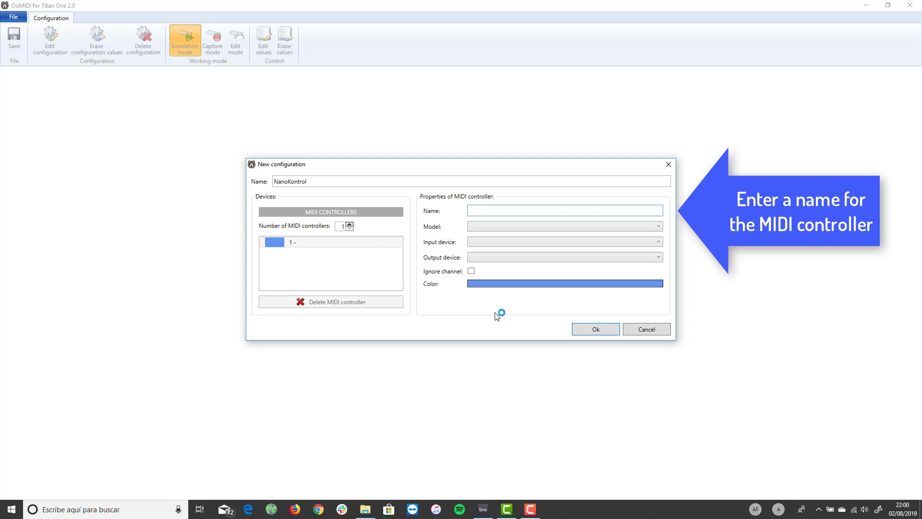
text(Nanokontrol)
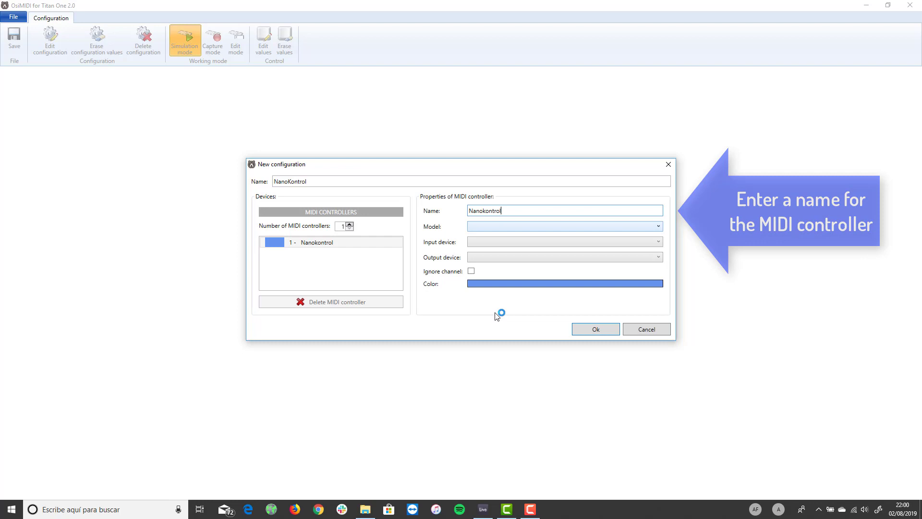
Step: Set the controller model to MIDI controller
key(Tab)
key(alt+Down)
key(Down)
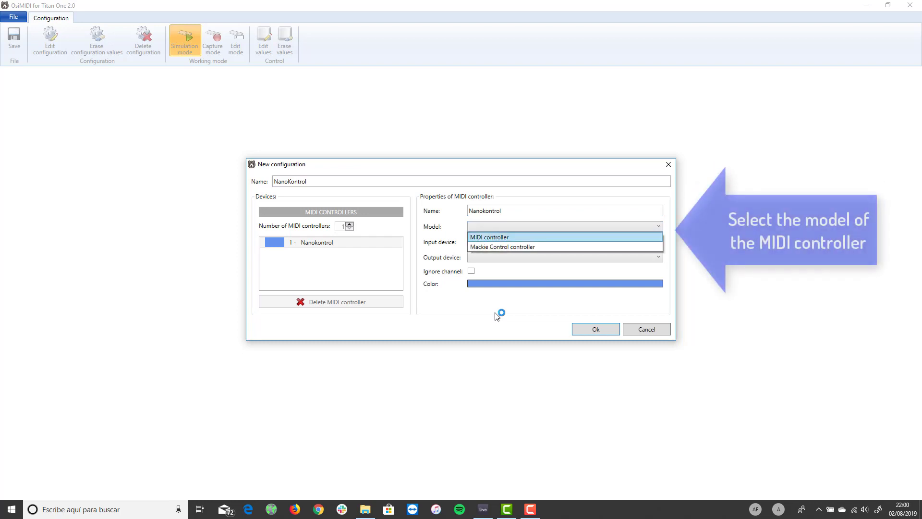
key(Down)
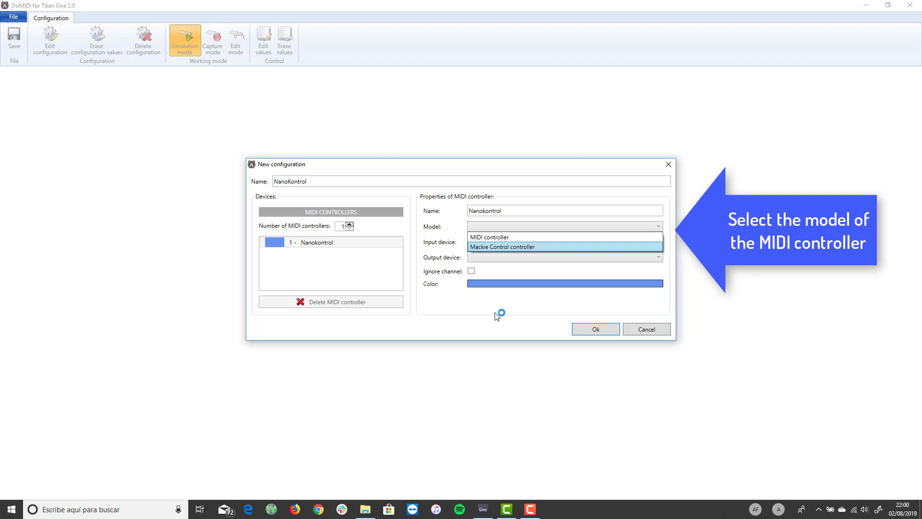
key(Up)
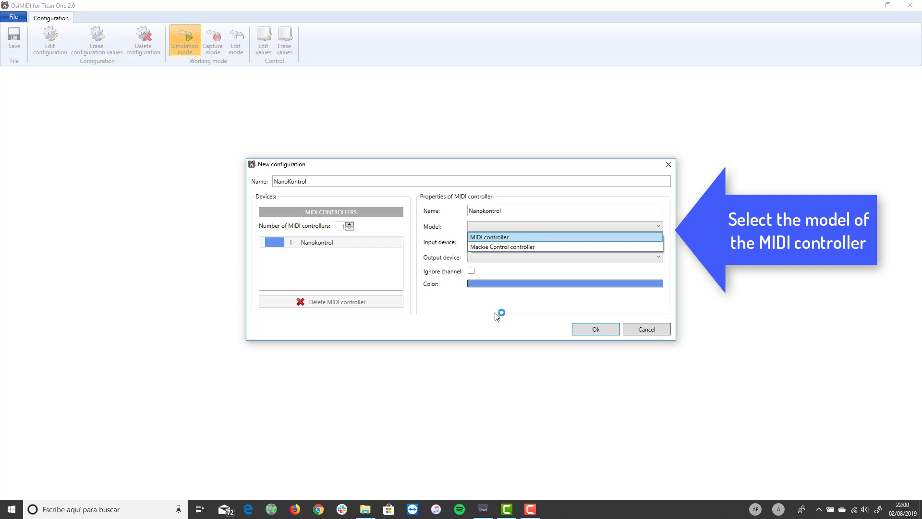
key(Return)
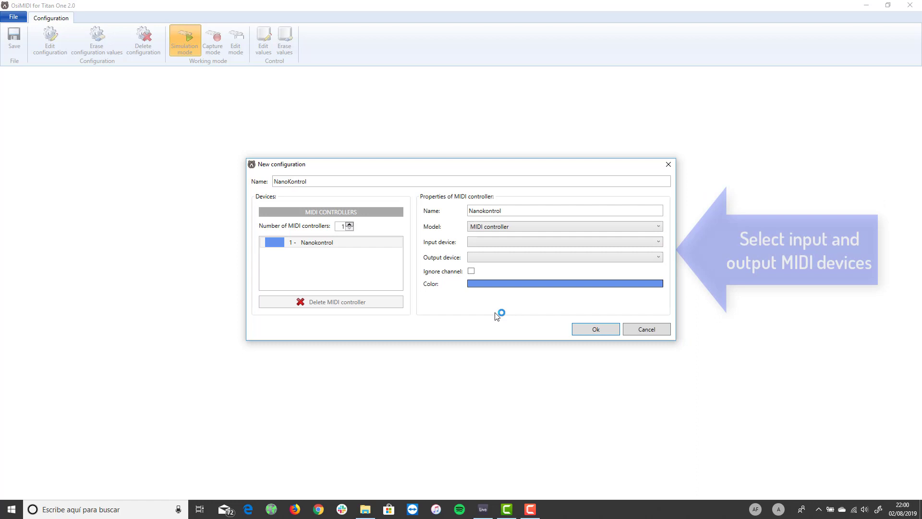
Step: Choose nanoKONTROL2 as the controller's input and output device
key(Tab)
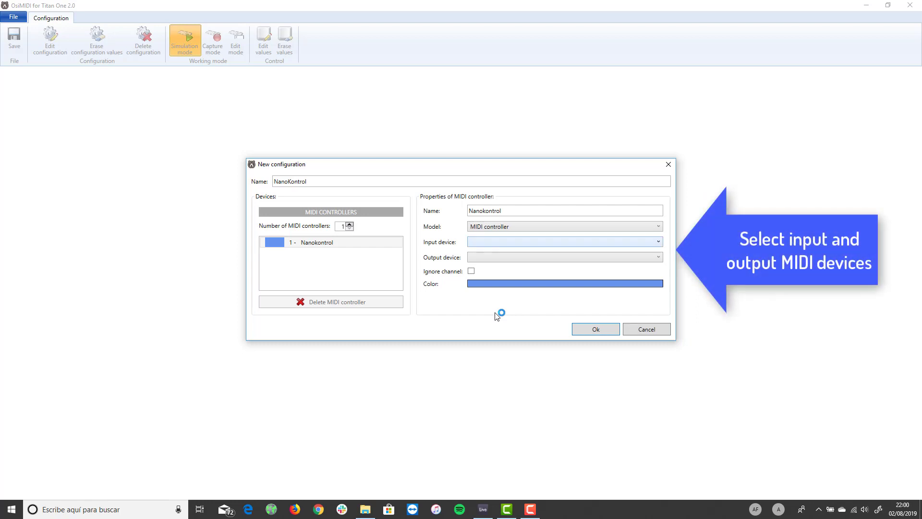
key(alt+Down)
key(Down)
key(Down)
key(Down)
key(Up)
key(Up)
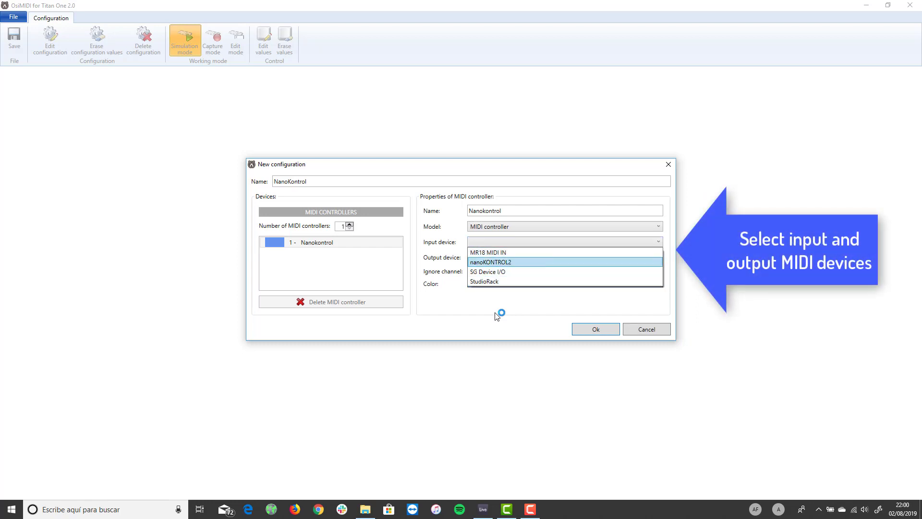
key(Up)
key(Down)
key(Return)
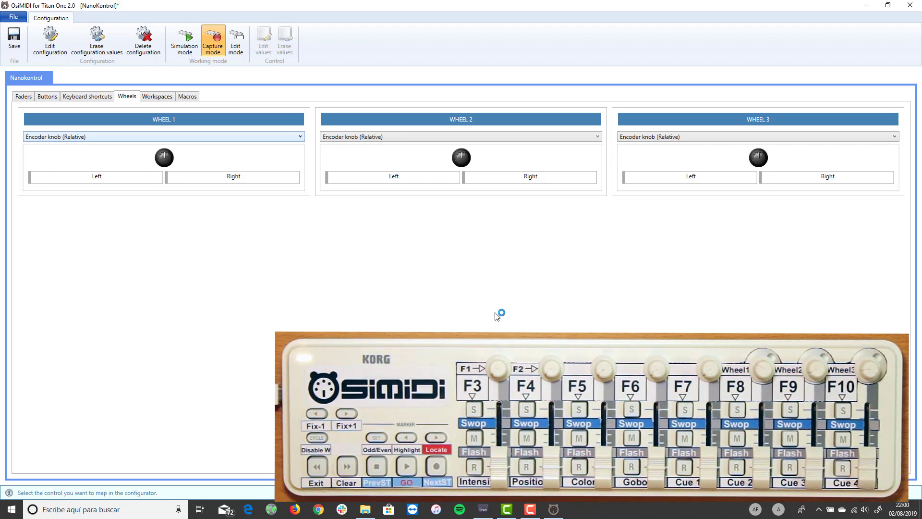
Step: Set WHEEL 1, WHEEL 2 and WHEEL 3 to Potentiometer knob / fader (Absolute)
key(alt+Down)
key(Down)
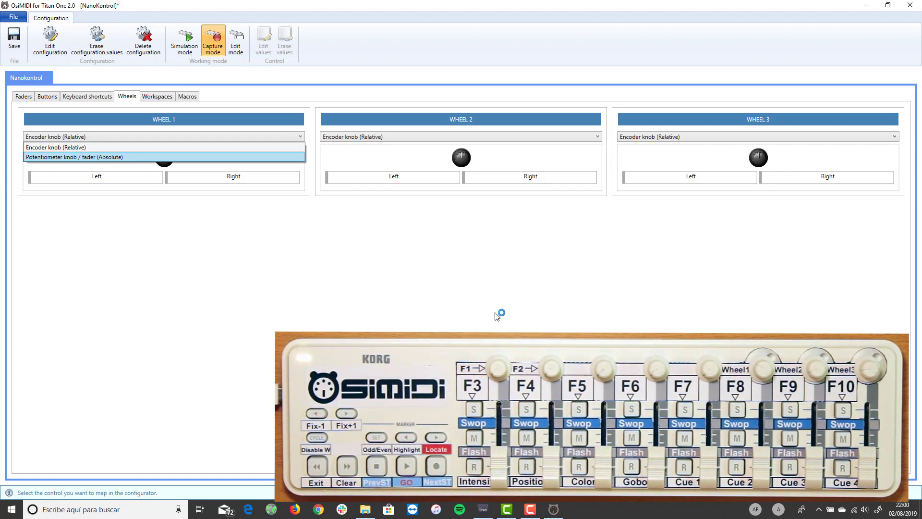
key(Return)
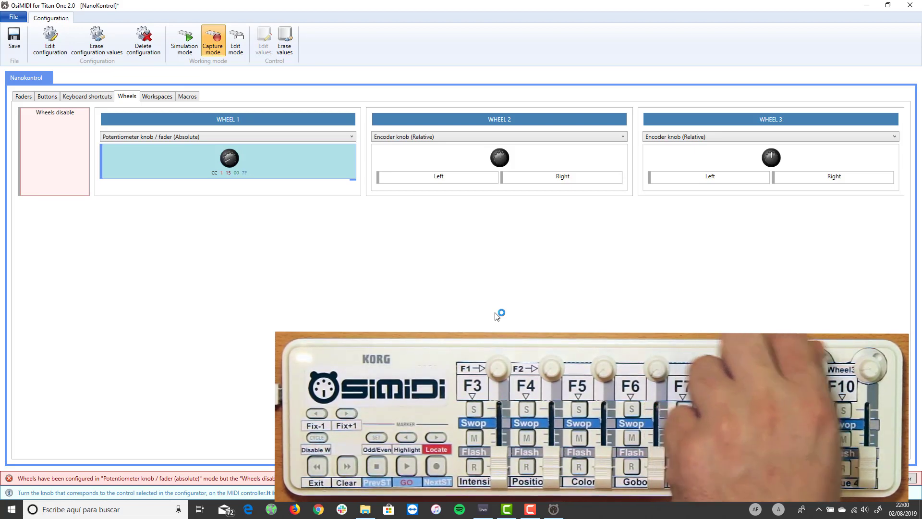
key(alt+Down)
key(Down)
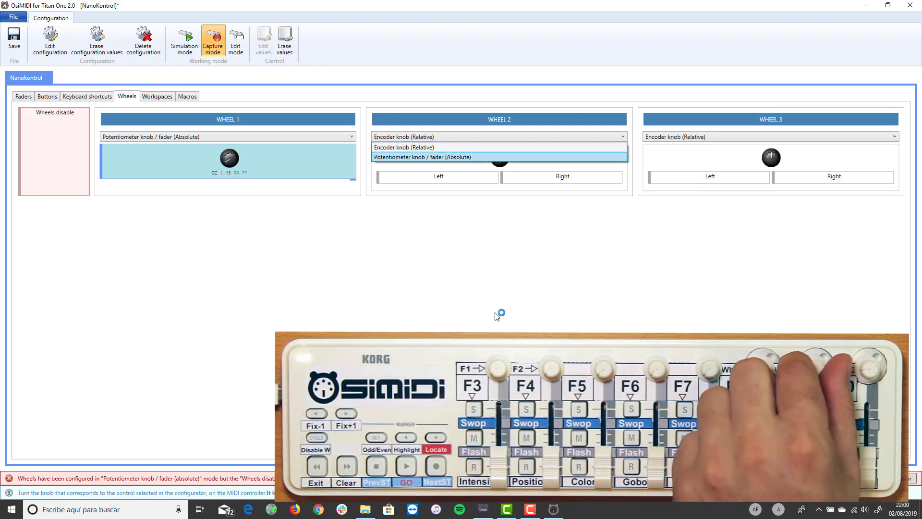
key(Return)
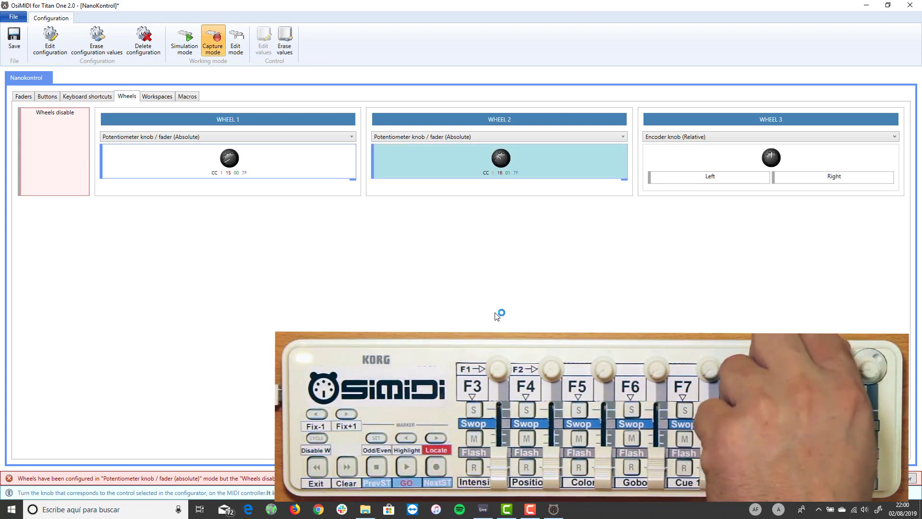
key(Tab)
key(alt+Down)
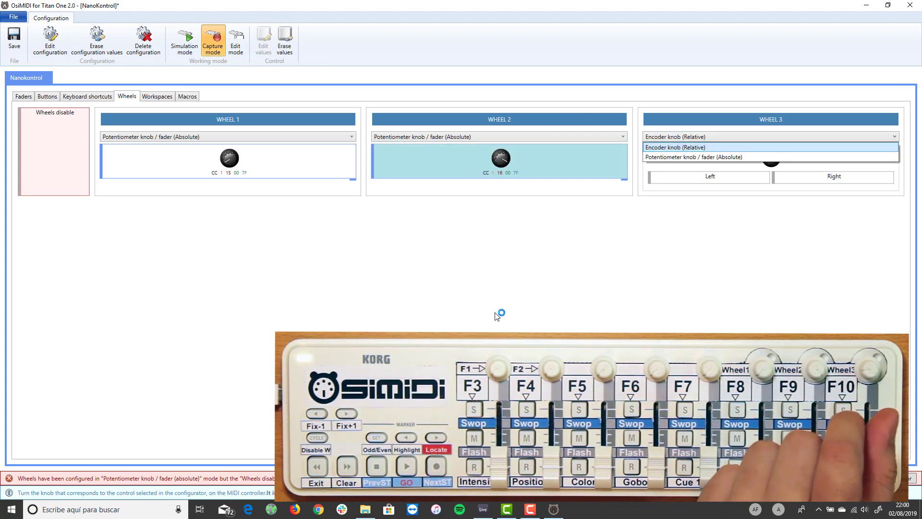
key(Down)
key(Return)
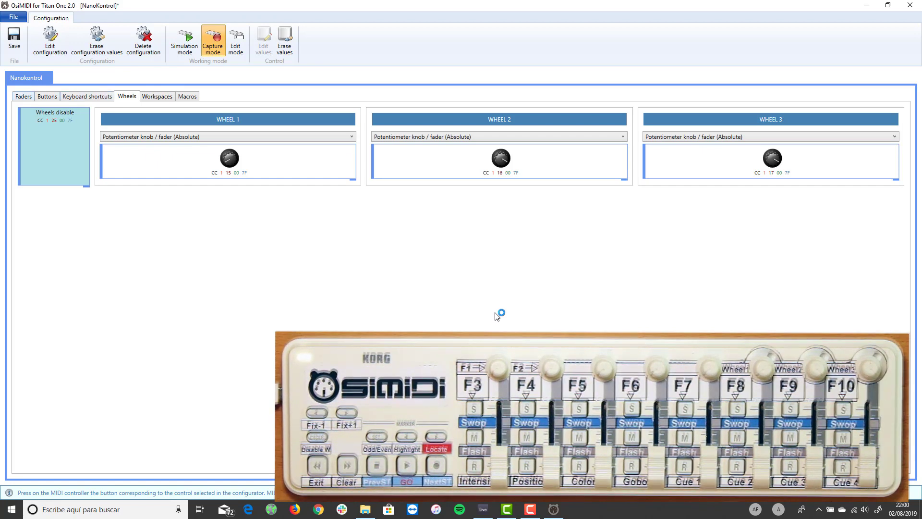
Step: Browse the Workspaces mappings through Groups and Positions to Playbacks, selecting playback 1
click(166, 98)
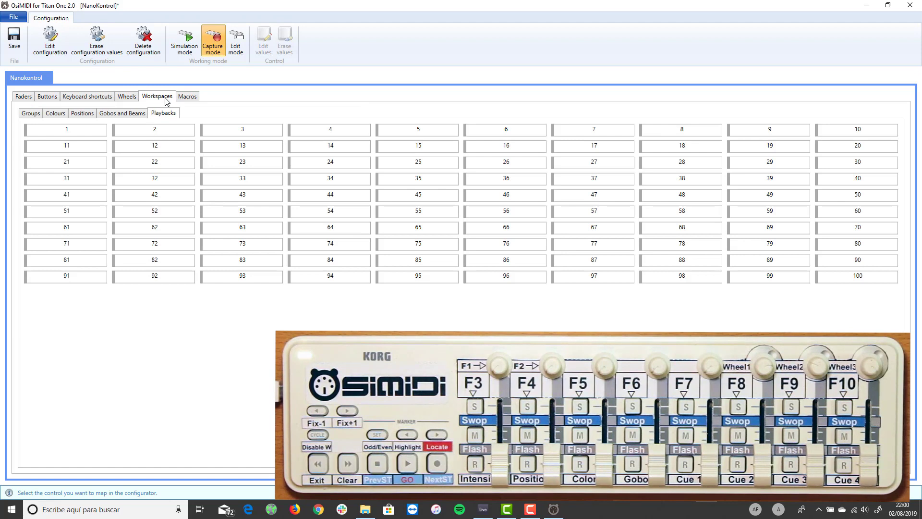
key(ctrl+Tab)
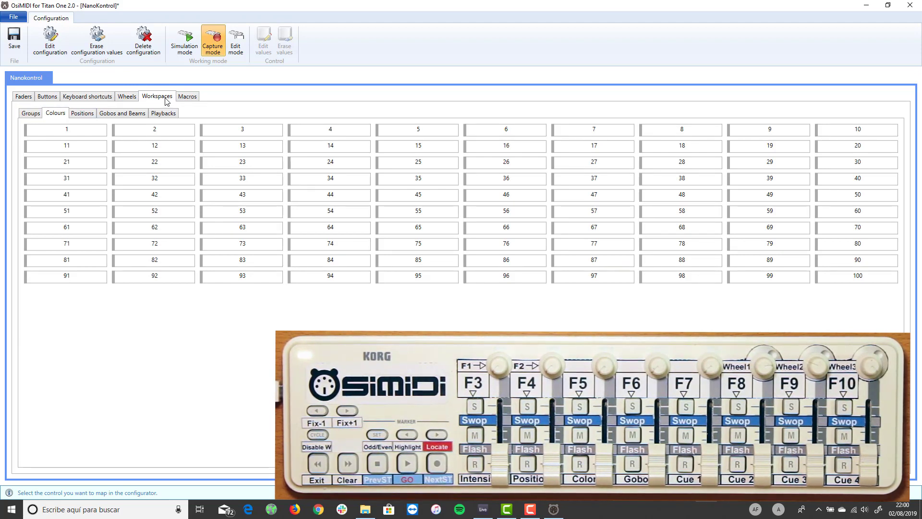
key(ctrl+Tab)
key(ctrl+Tab)
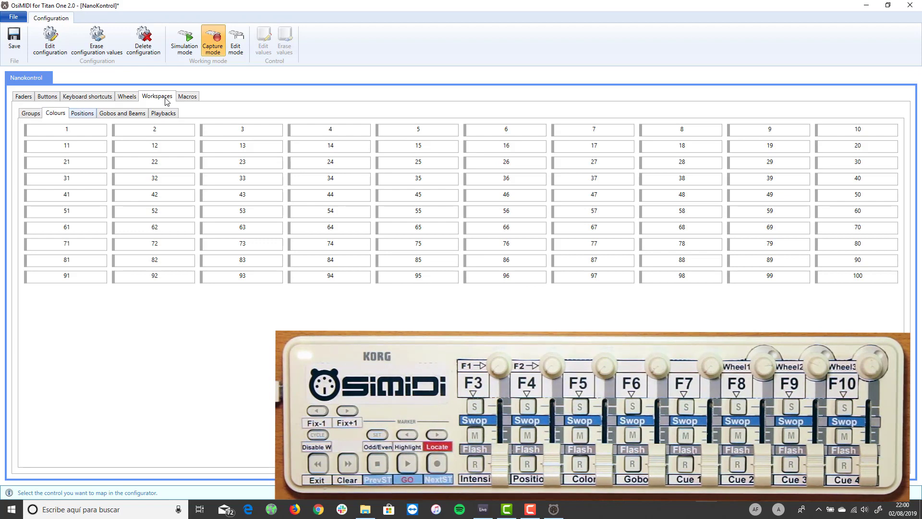
key(ctrl+shift+Tab)
key(ctrl+shift+Tab)
key(ctrl+Tab)
key(ctrl+Tab)
key(ctrl+Tab)
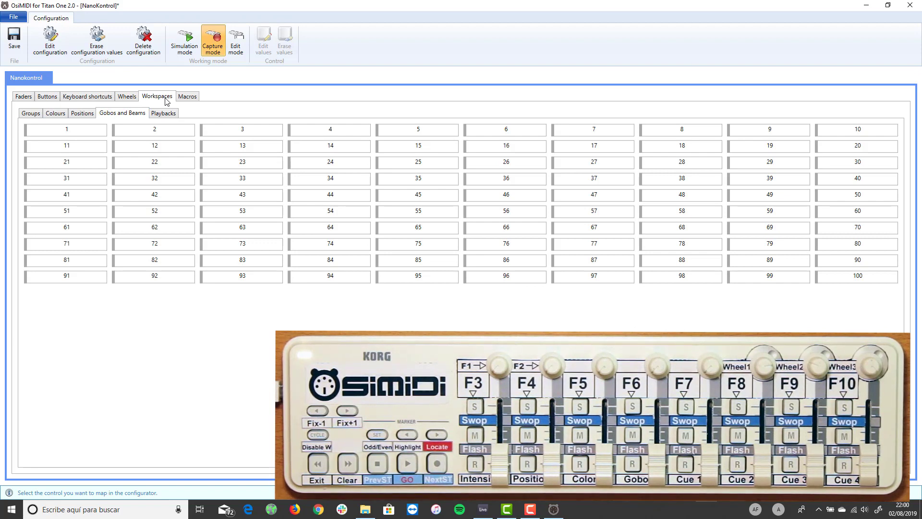
key(ctrl+Tab)
key(ctrl+Tab)
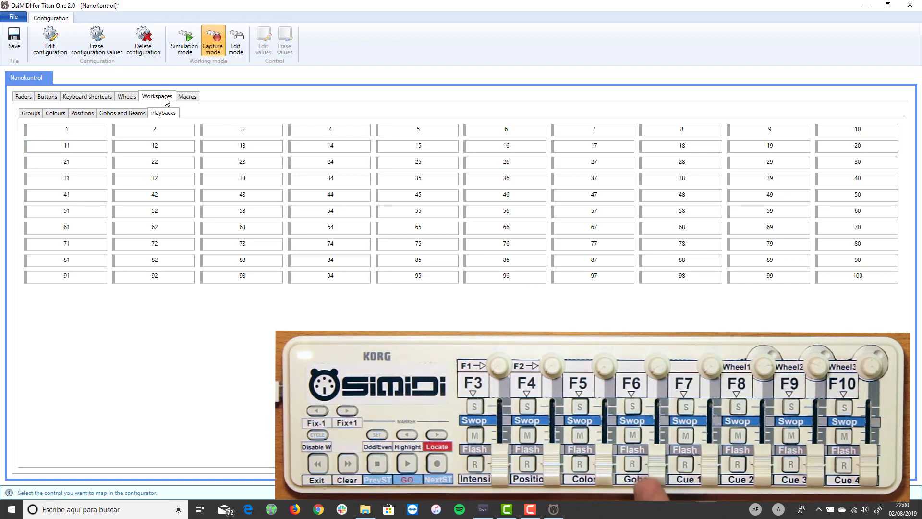
key(Tab)
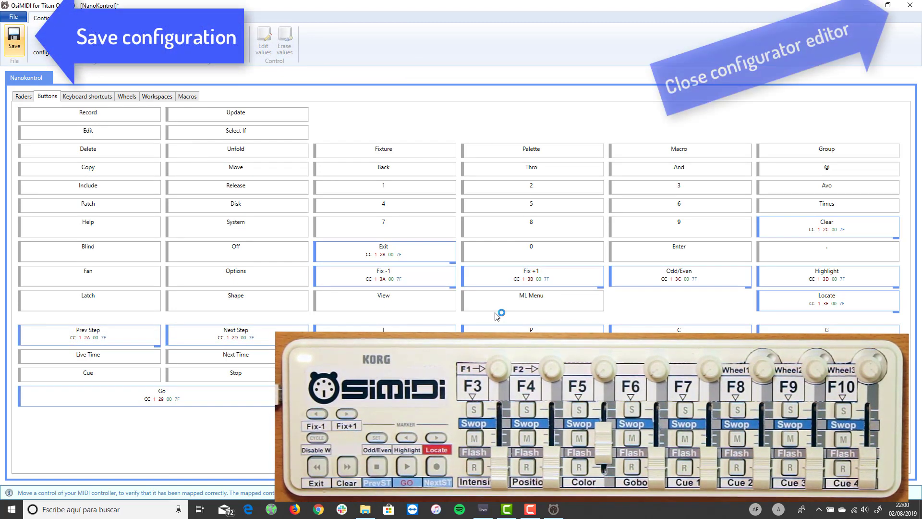
Step: Save the NanoKontrol configuration with Ctrl+S
key(ctrl+s)
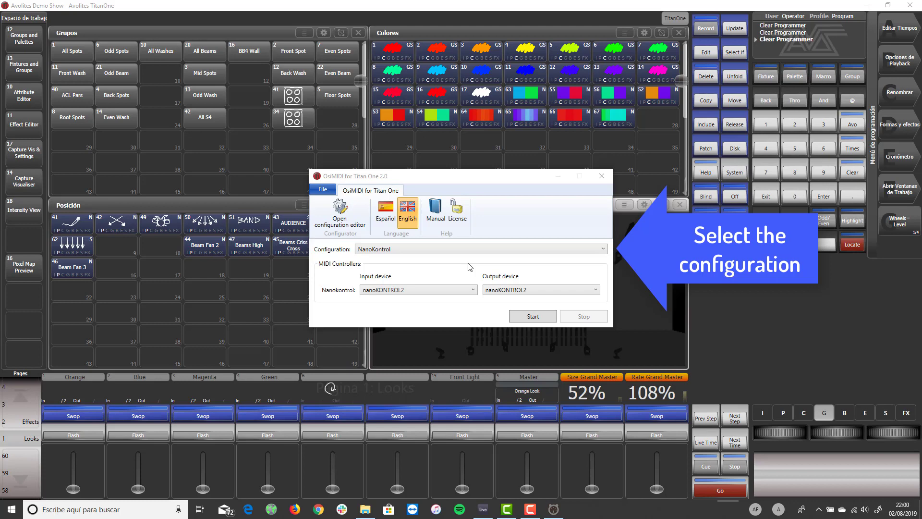
Step: Keep NanoKontrol as the configuration and nanoKONTROL2 as the input device
click(417, 249)
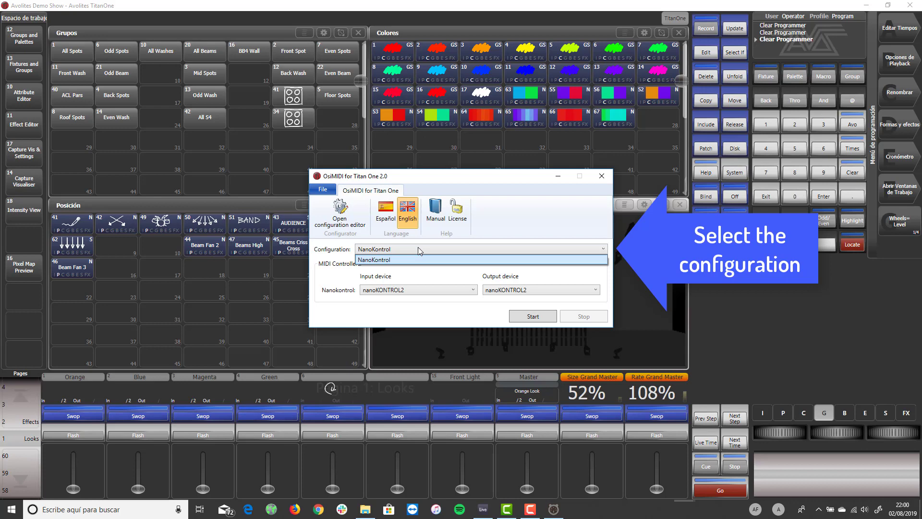
click(418, 250)
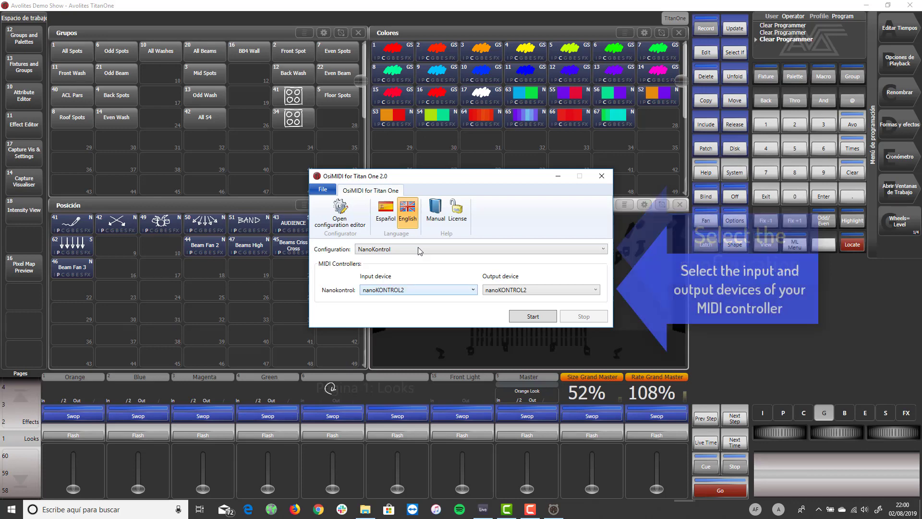
key(alt+Down)
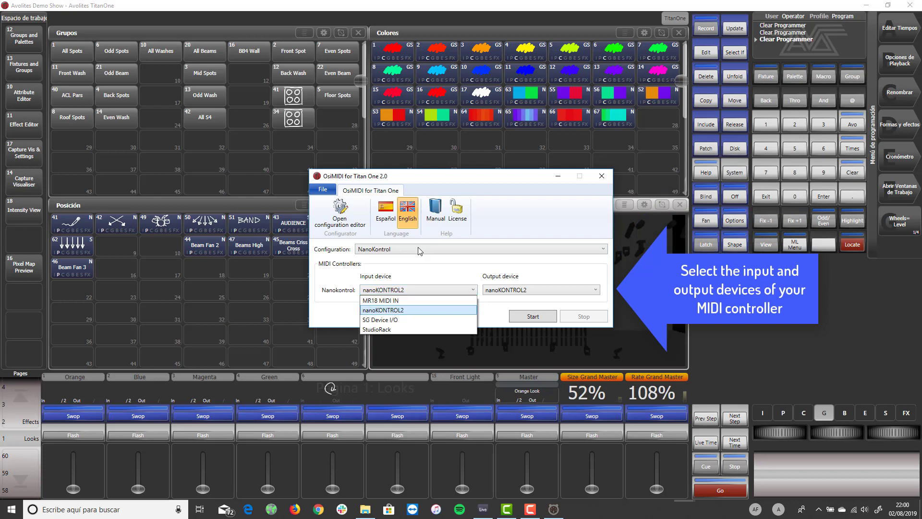
key(Return)
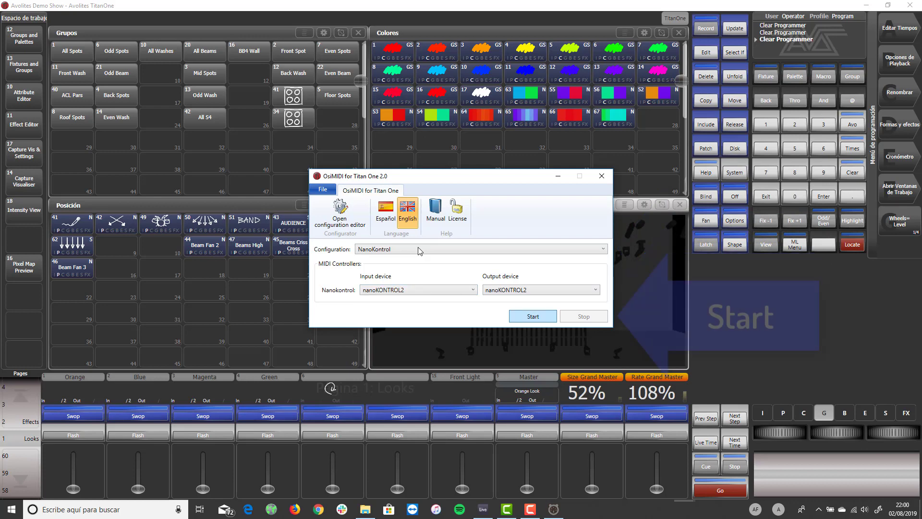
Step: Start OsiMIDI so it connects to Titan One
key(Return)
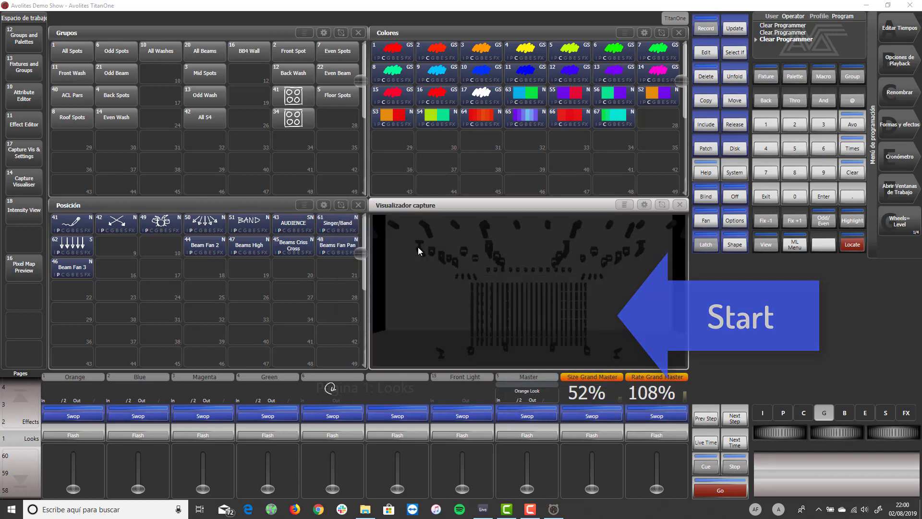